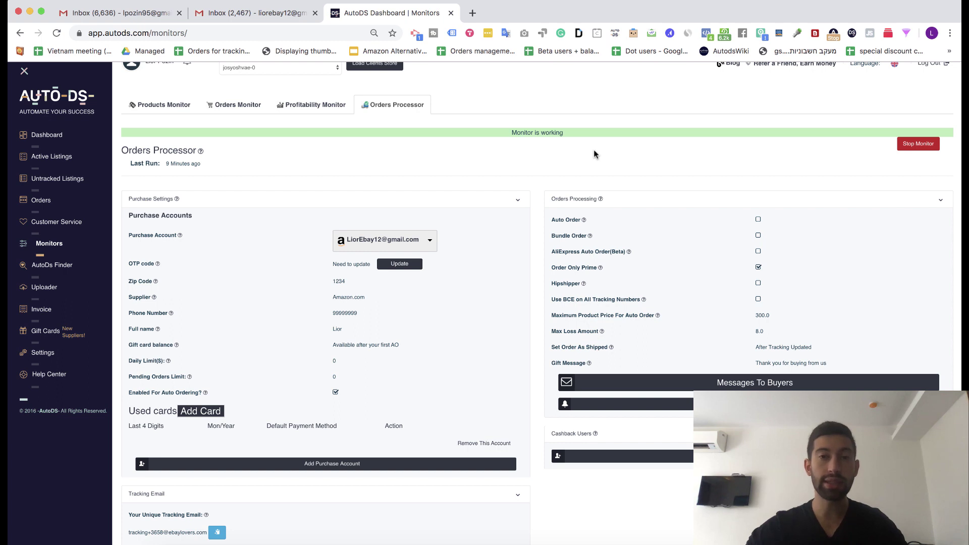
# Scroll down the Orders Processor monitor page to the Tracking Email panel.
pyautogui.scroll(-1, 594, 149)
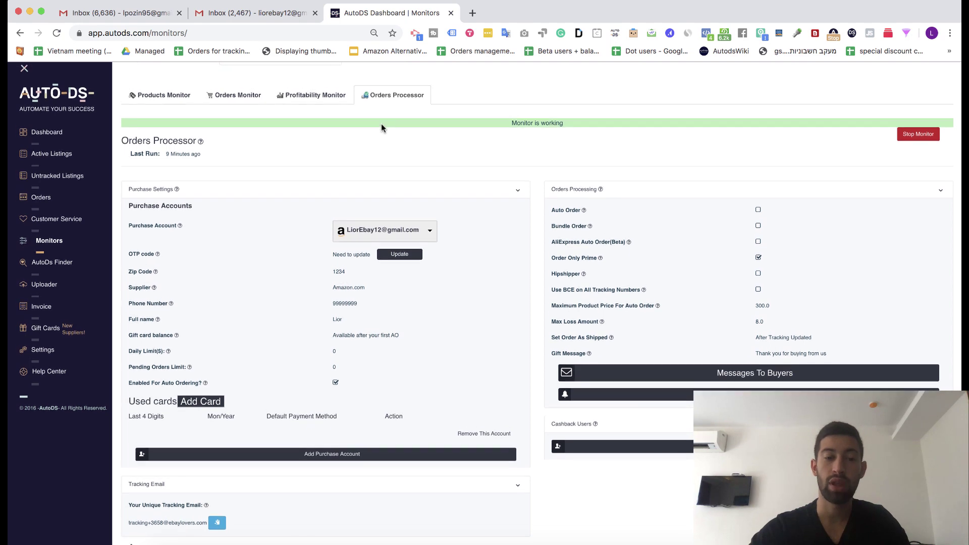
# Copy Your Unique Tracking Email address with its copy button on the Orders Processor page.
pyautogui.tripleClick(172, 525)
pyautogui.click(281, 480)
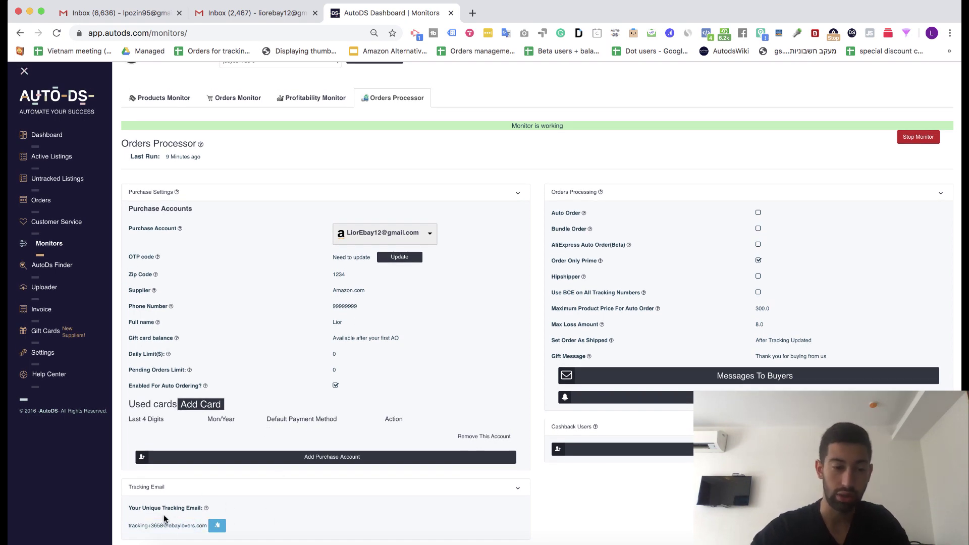
pyautogui.moveTo(156, 503); pyautogui.dragTo(163, 502)
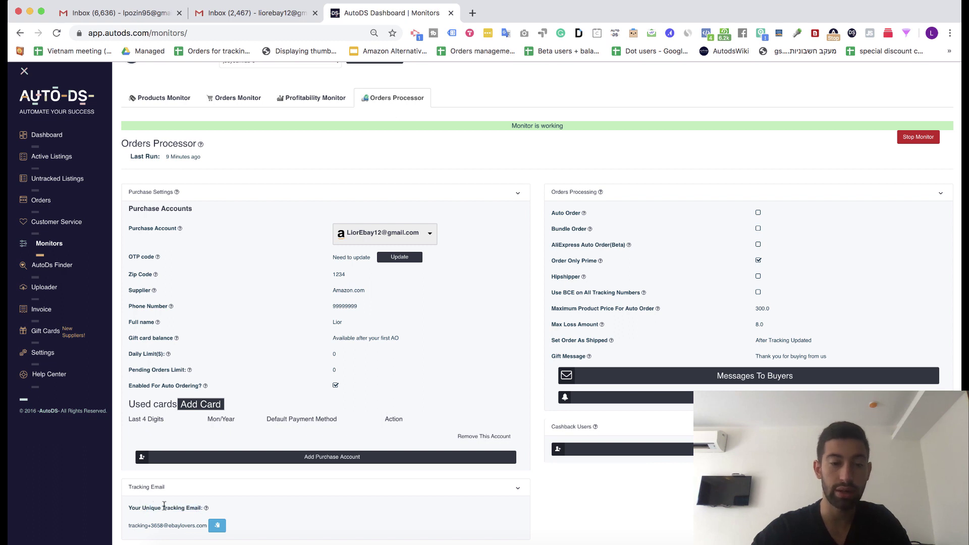
pyautogui.moveTo(206, 507)
pyautogui.click(222, 525)
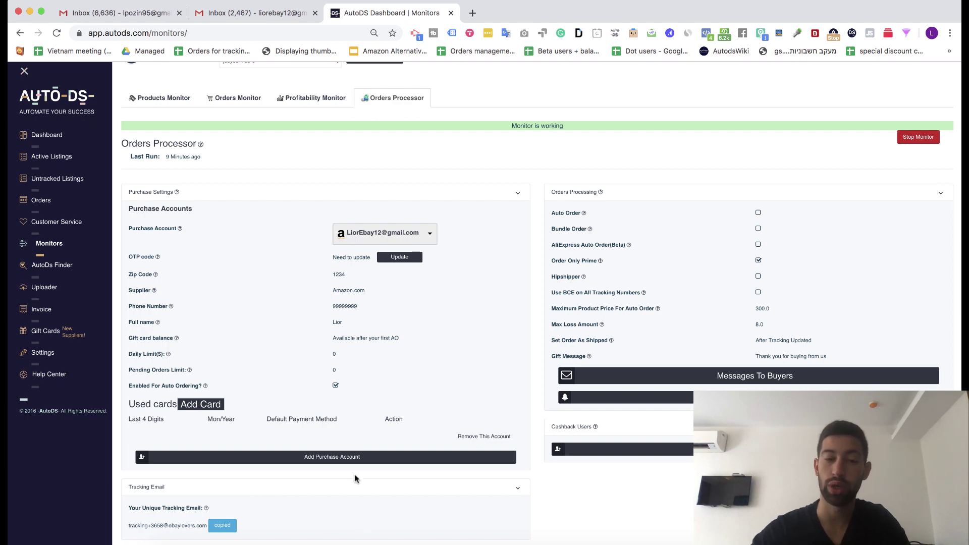
pyautogui.click(353, 458)
pyautogui.click(472, 428)
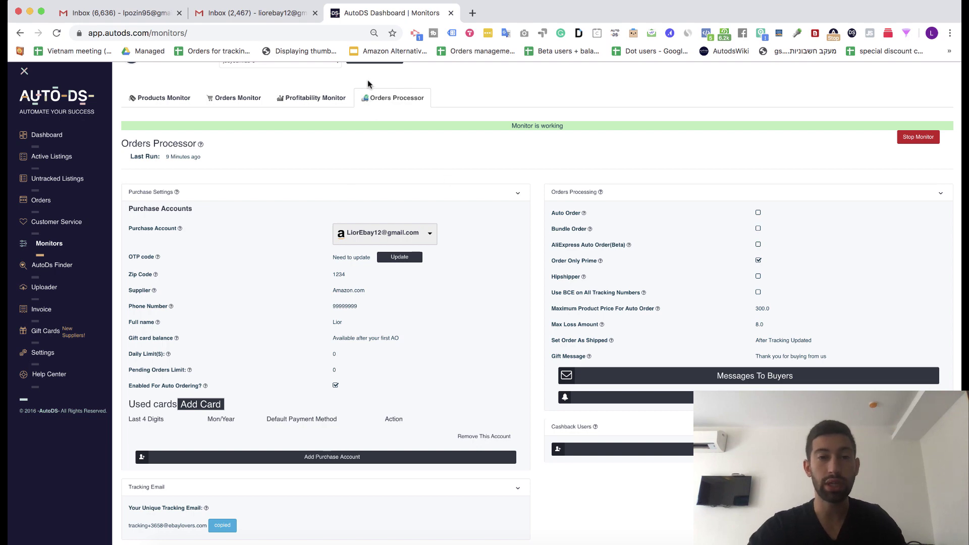
# In Gmail's full settings, open Forwarding and POP/IMAP and start adding a forwarding address.
pyautogui.click(258, 13)
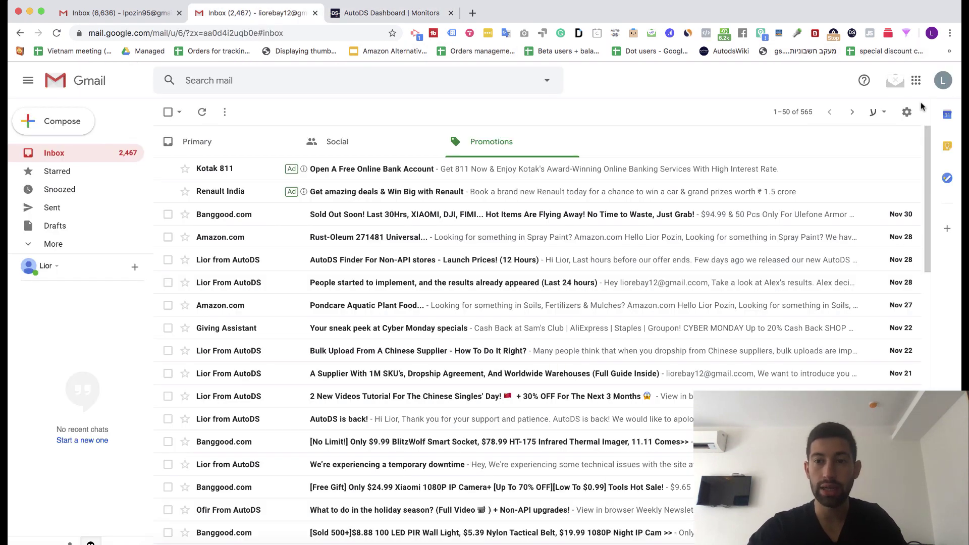
pyautogui.click(908, 112)
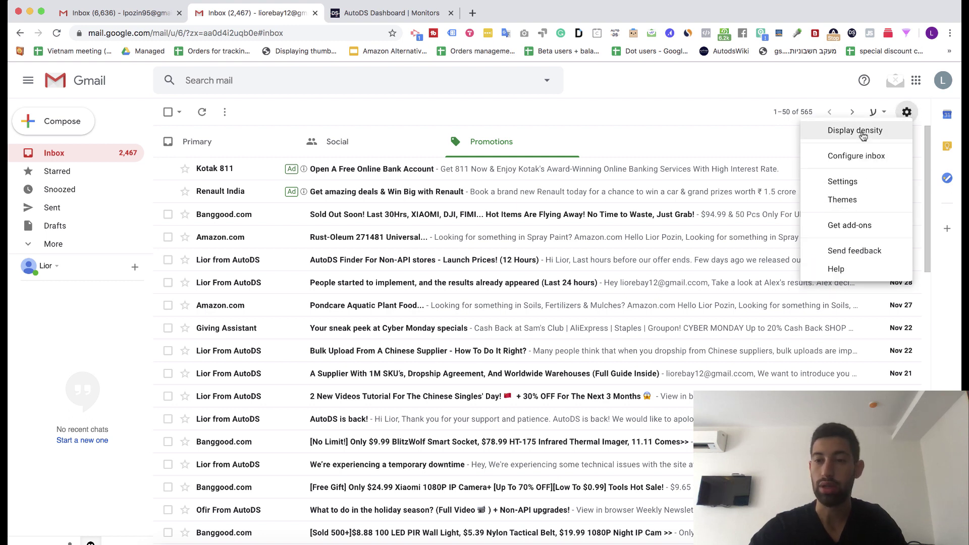
pyautogui.click(867, 181)
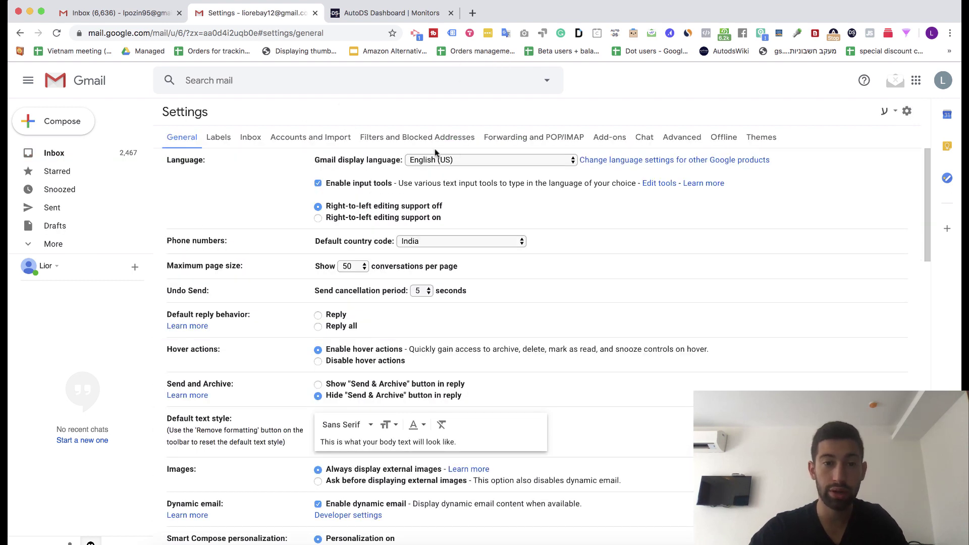
pyautogui.click(502, 142)
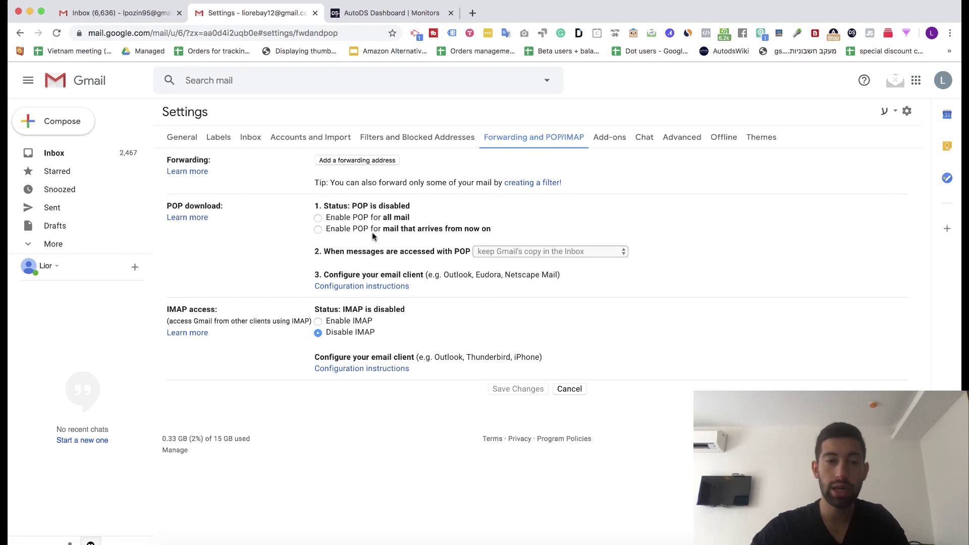
pyautogui.click(362, 161)
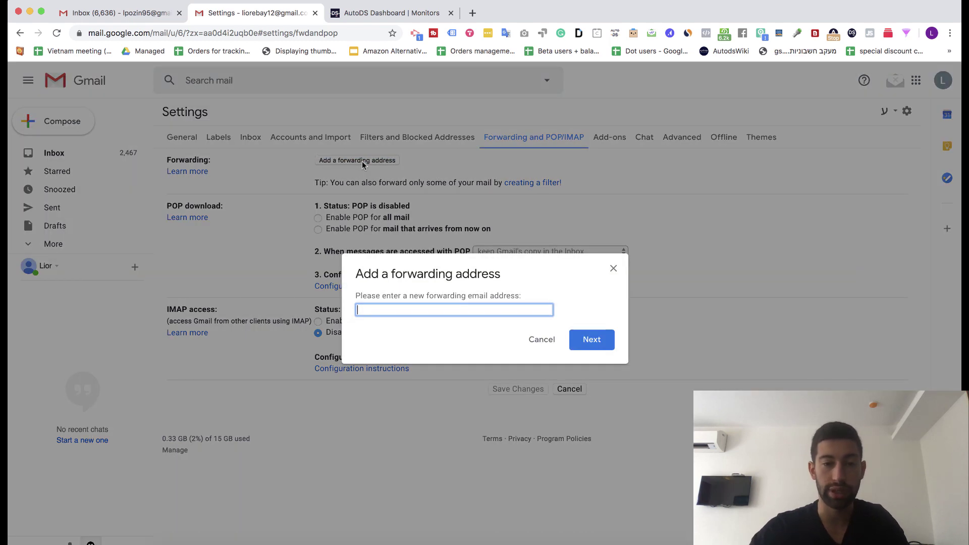
# Paste the AutoDS unique tracking email into the new forwarding address field.
pyautogui.rightClick(429, 313)
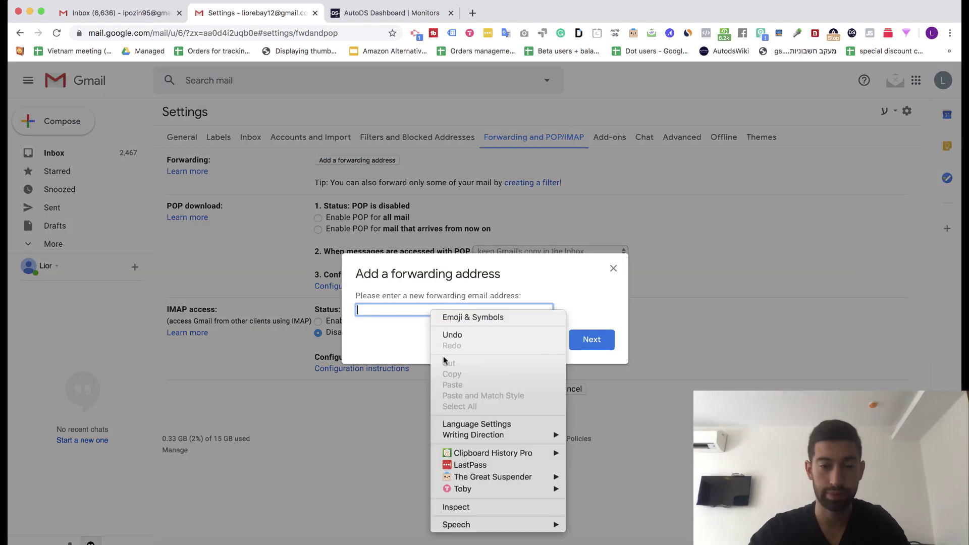
pyautogui.click(369, 149)
pyautogui.click(353, 11)
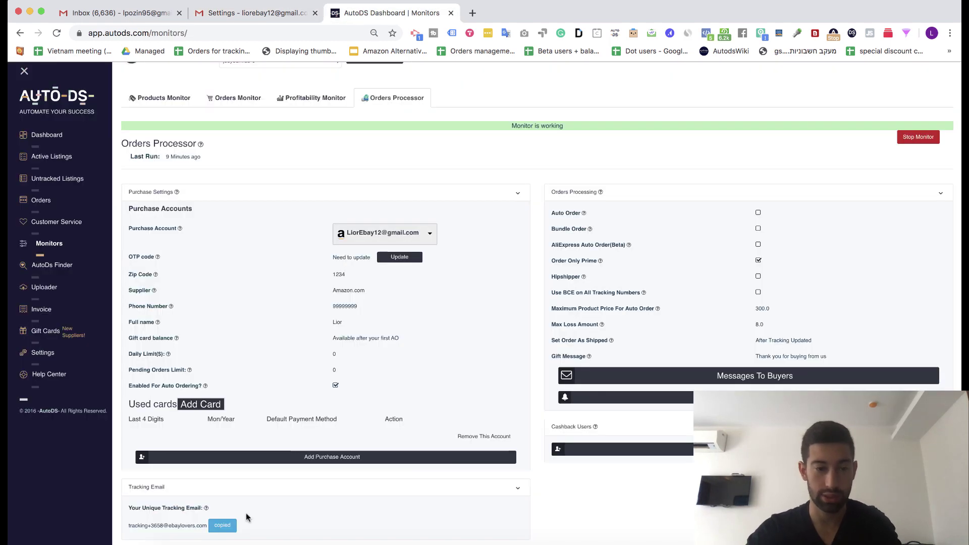
pyautogui.tripleClick(190, 525)
pyautogui.press('super+c')
pyautogui.click(251, 12)
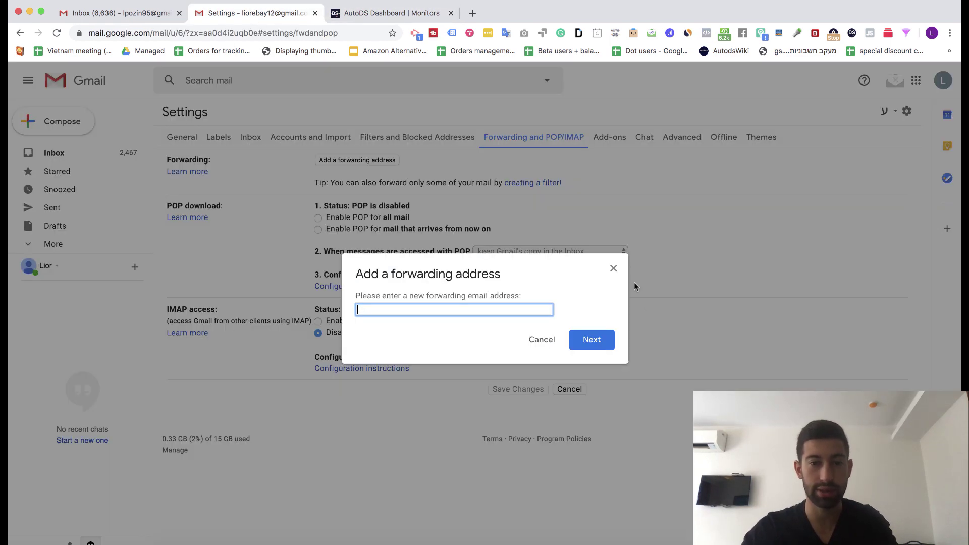
pyautogui.press('super+v')
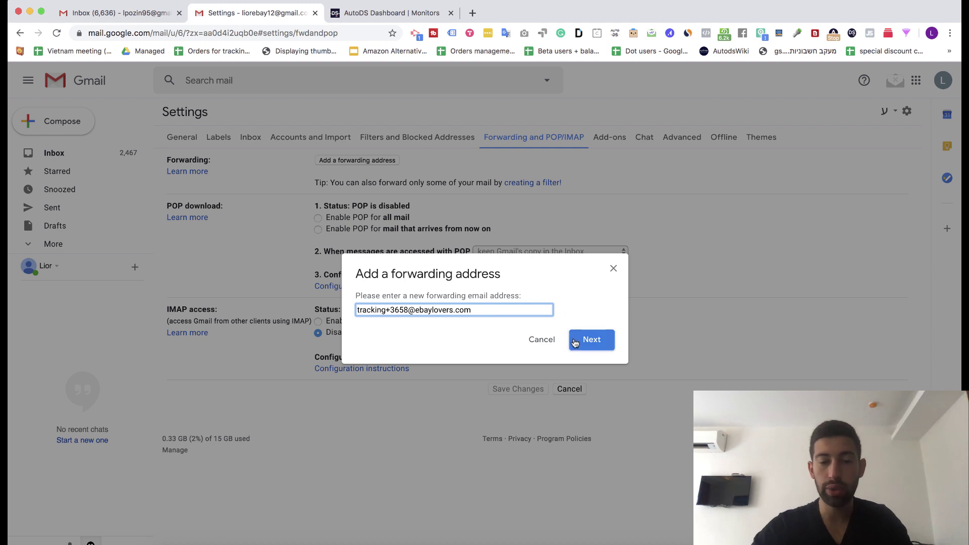
# Submit the address, proceed with forwarding to it, and acknowledge the confirmation code notice.
pyautogui.click(592, 339)
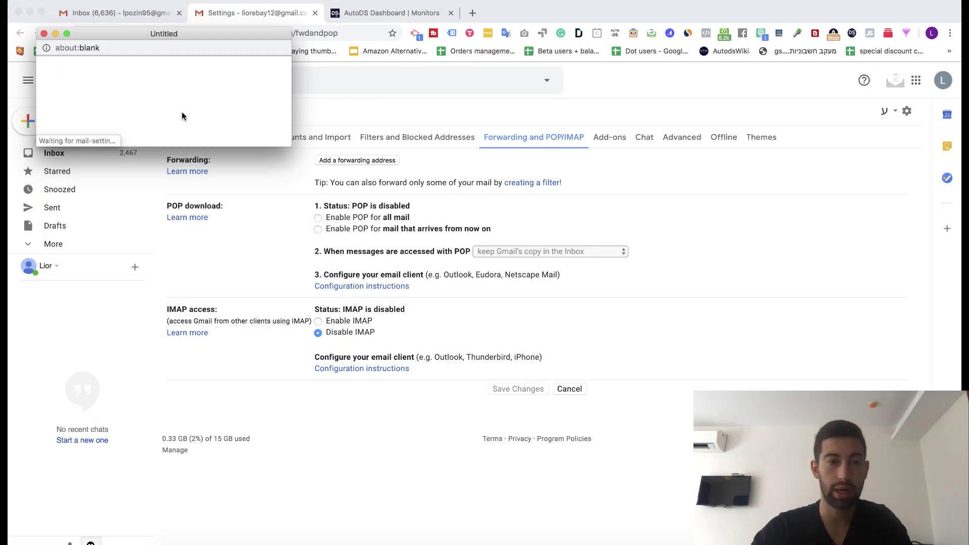
pyautogui.click(61, 87)
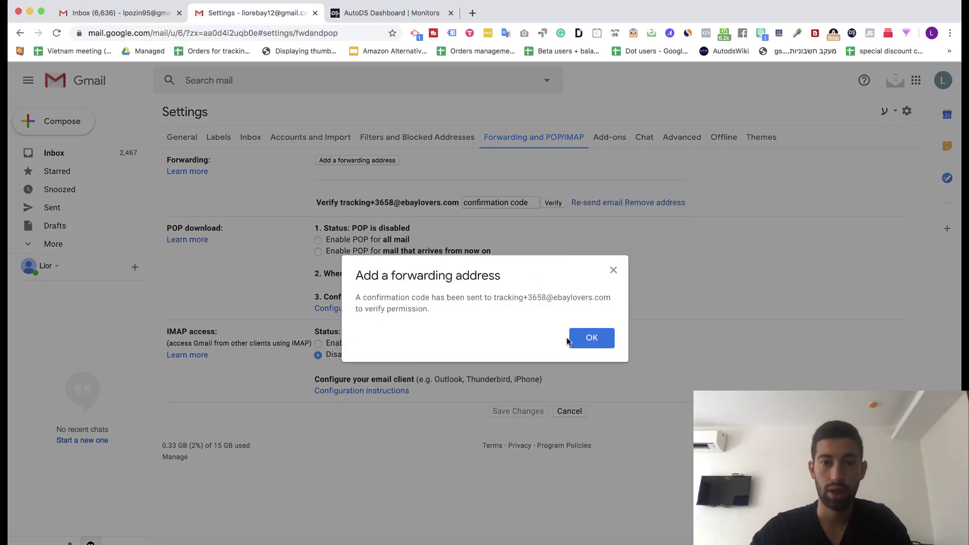
pyautogui.click(588, 337)
# Reload settings, forward a copy of incoming mail to the tracking address keeping Gmail's copy, and save.
pyautogui.click(56, 33)
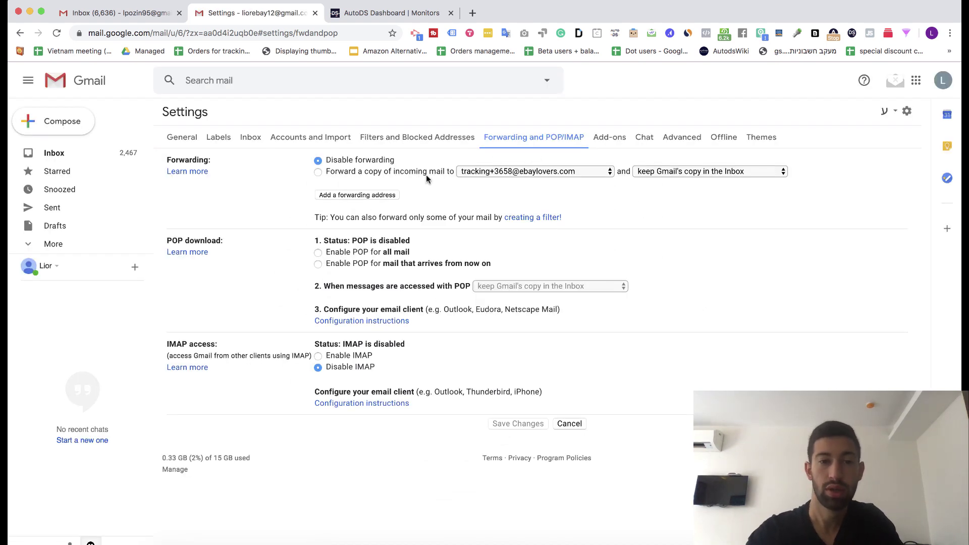
pyautogui.click(317, 172)
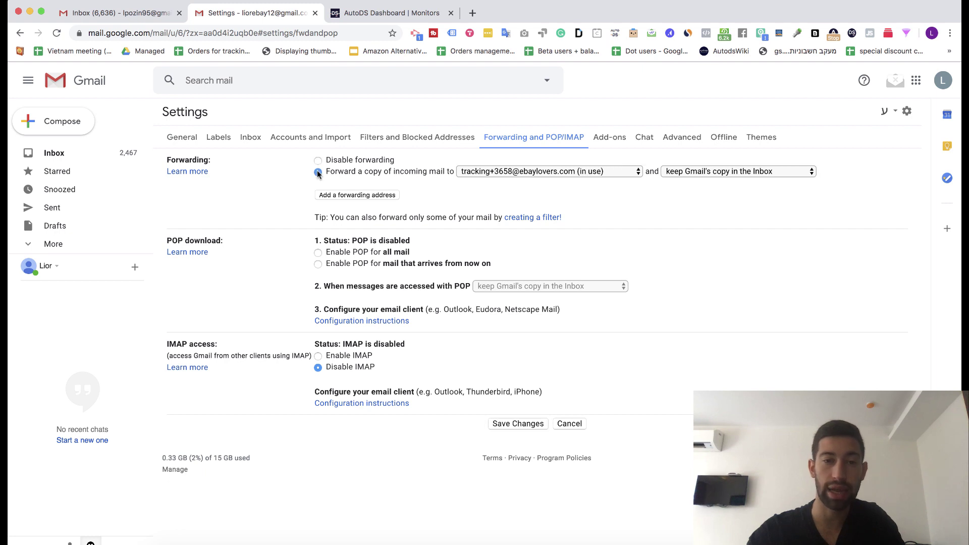
pyautogui.tripleClick(396, 173)
pyautogui.click(393, 172)
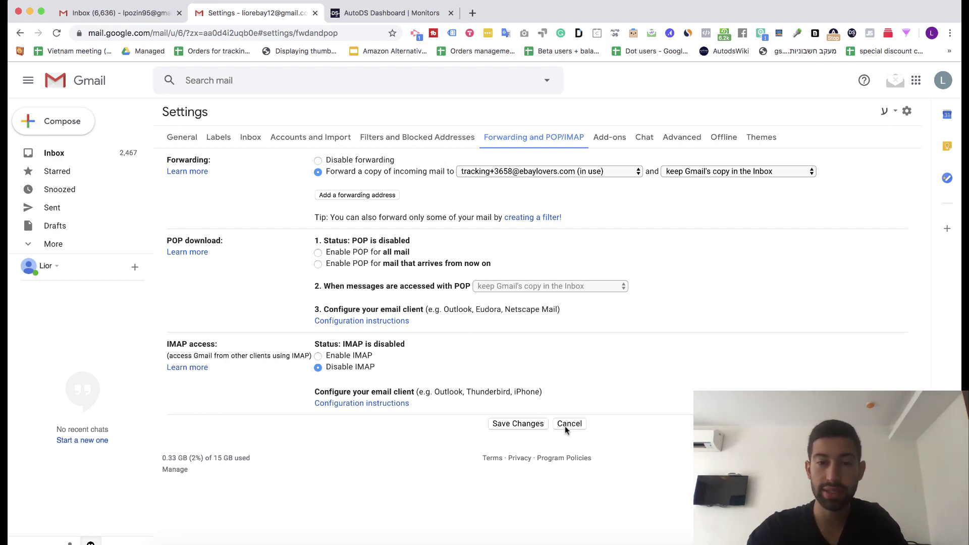
pyautogui.click(522, 427)
pyautogui.click(522, 427)
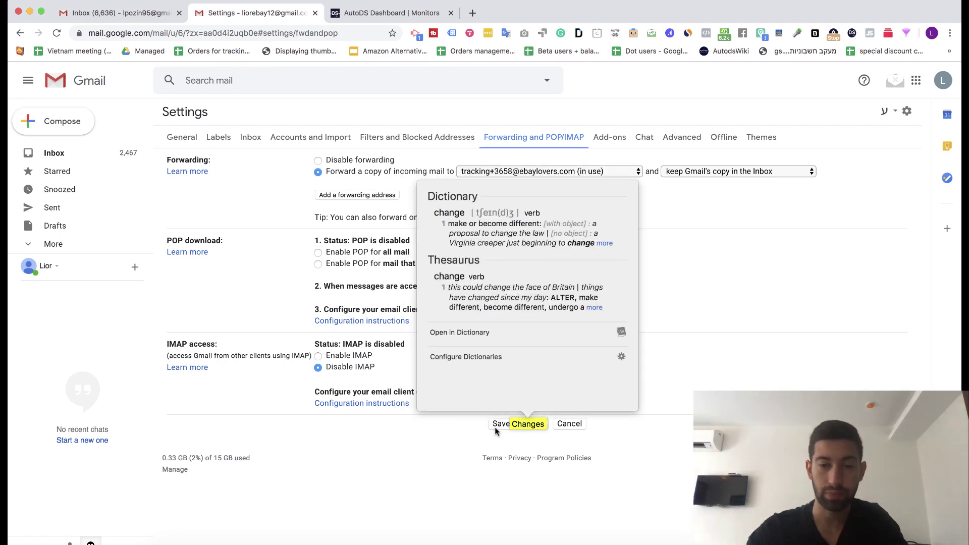
pyautogui.click(499, 426)
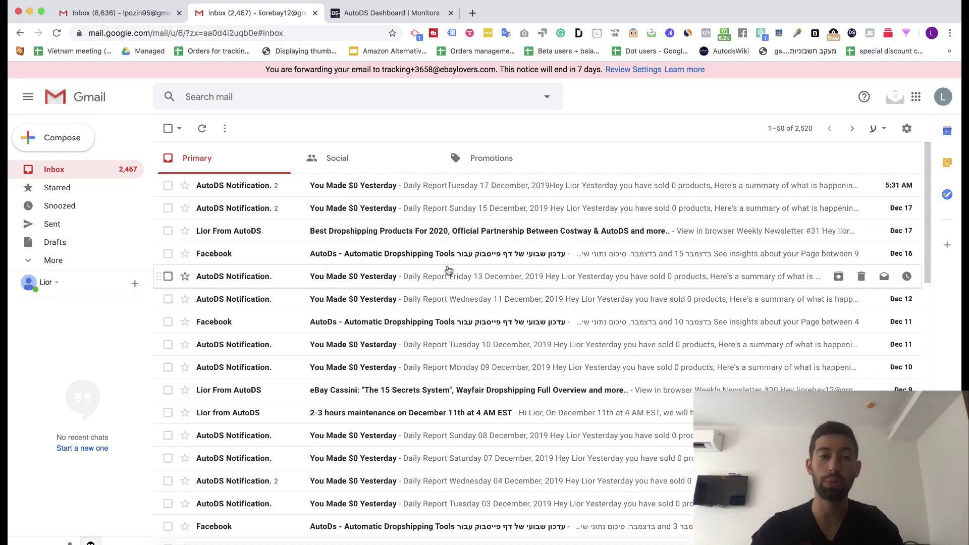
# Show the Promotions tab of the Gmail inbox, with the forwarding notice displayed.
pyautogui.click(509, 159)
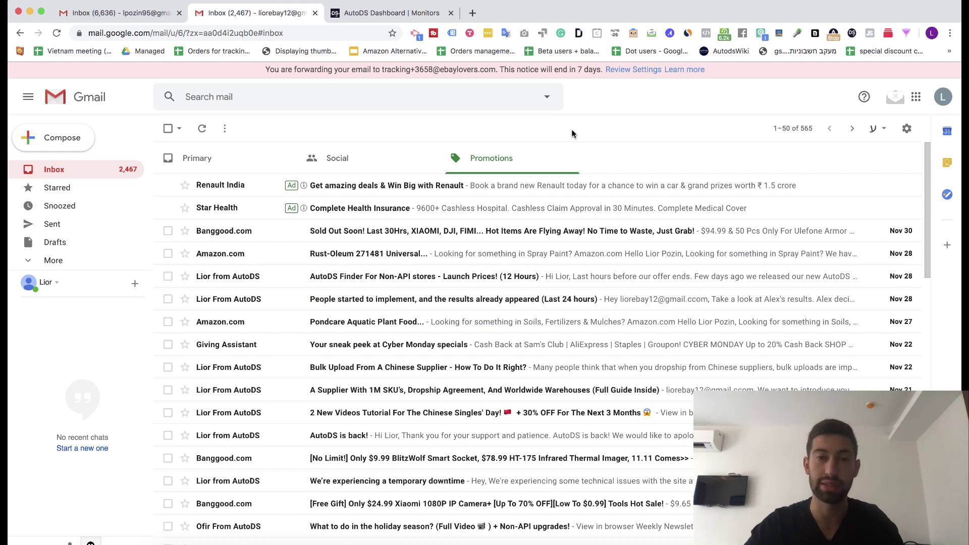
# Switch back to the AutoDS Dashboard | Monitors tab showing Orders Processor.
pyautogui.hotkey('ctrl', 'Tab')
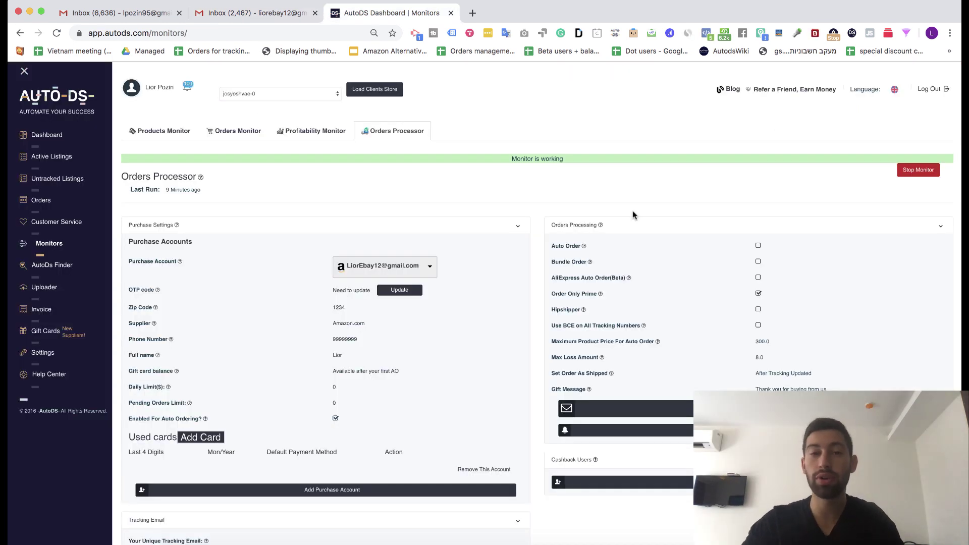